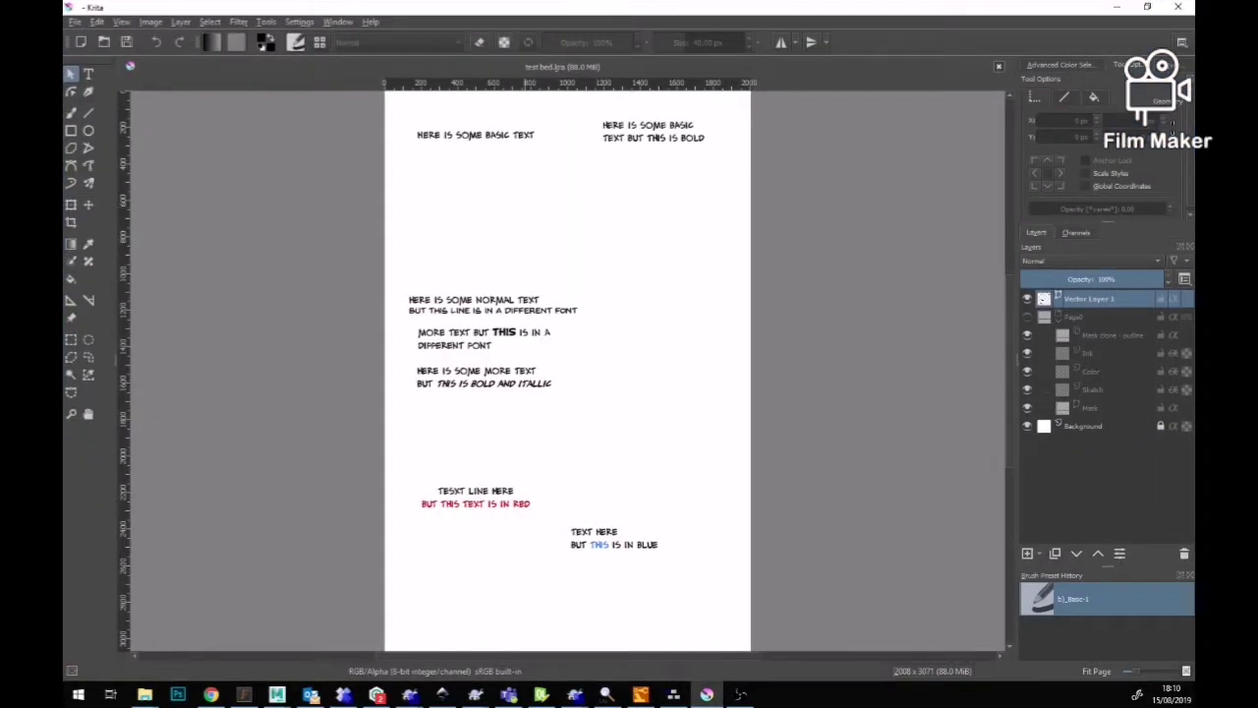
# Examine the sample text blocks on the page up close, covering the basic, mixed-font, bold and italic, red and blue text
pyautogui.click(71, 413)
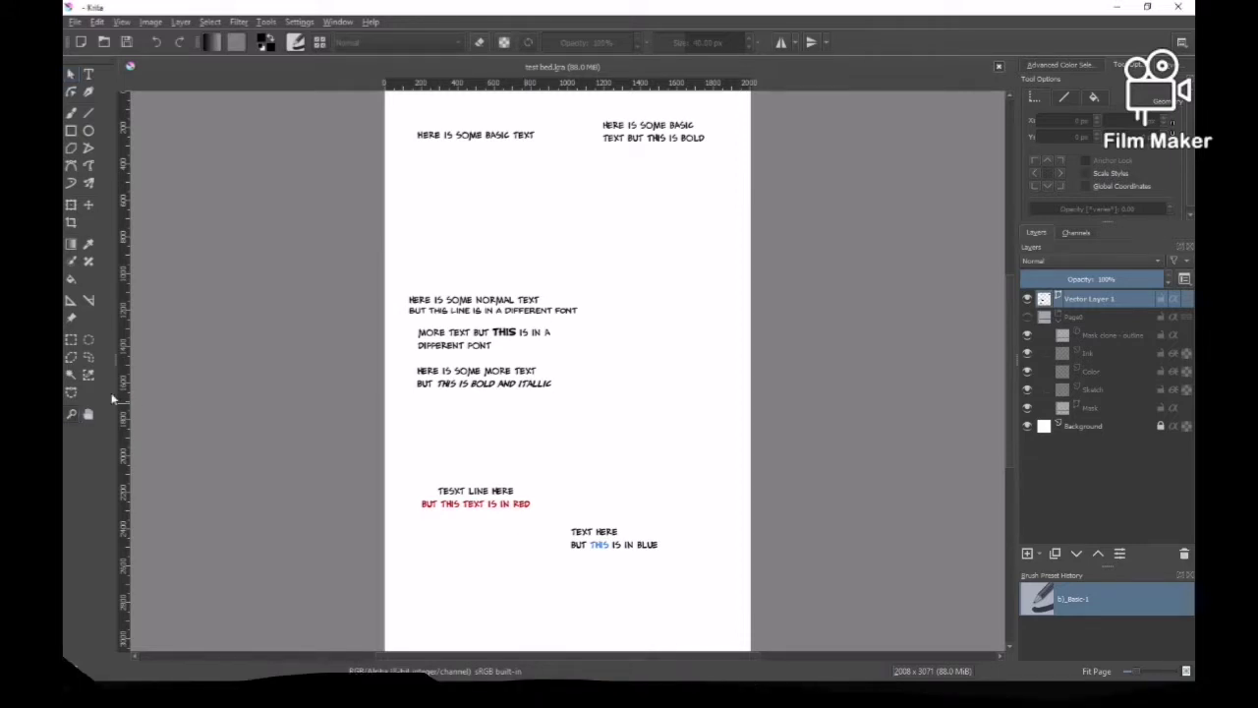
pyautogui.moveTo(404, 114); pyautogui.dragTo(602, 295)
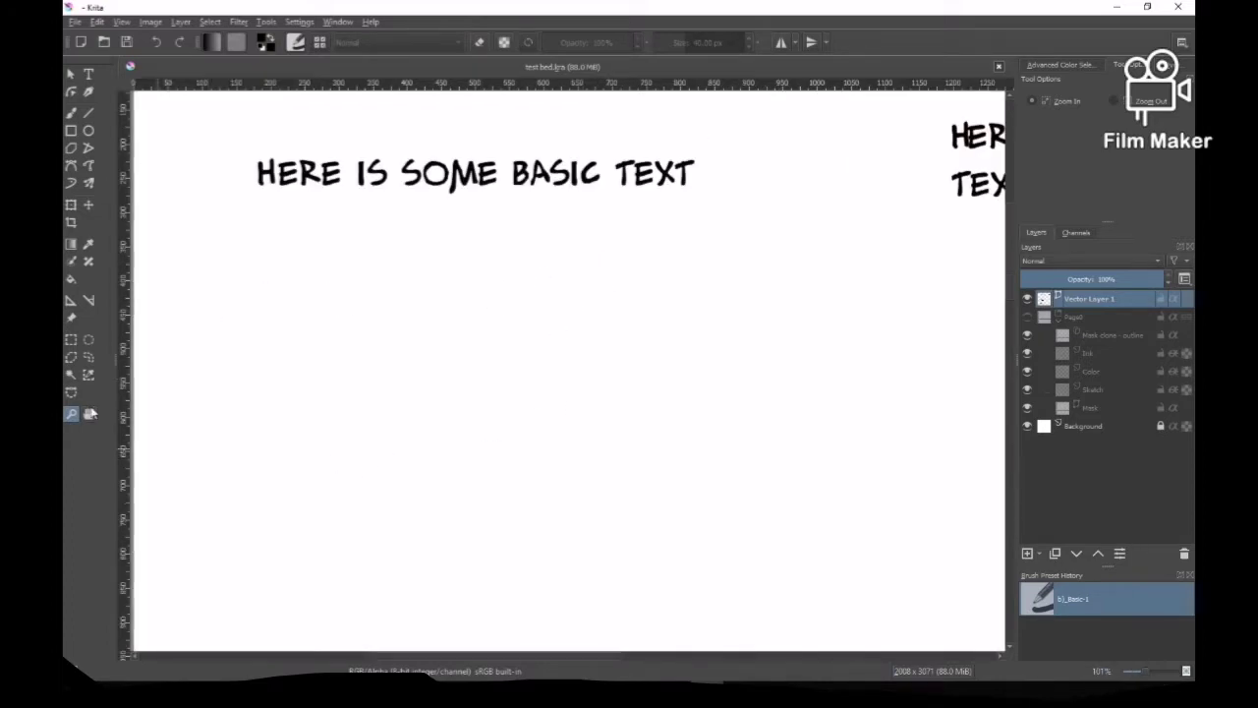
pyautogui.click(87, 414)
pyautogui.moveTo(171, 455); pyautogui.dragTo(469, 303)
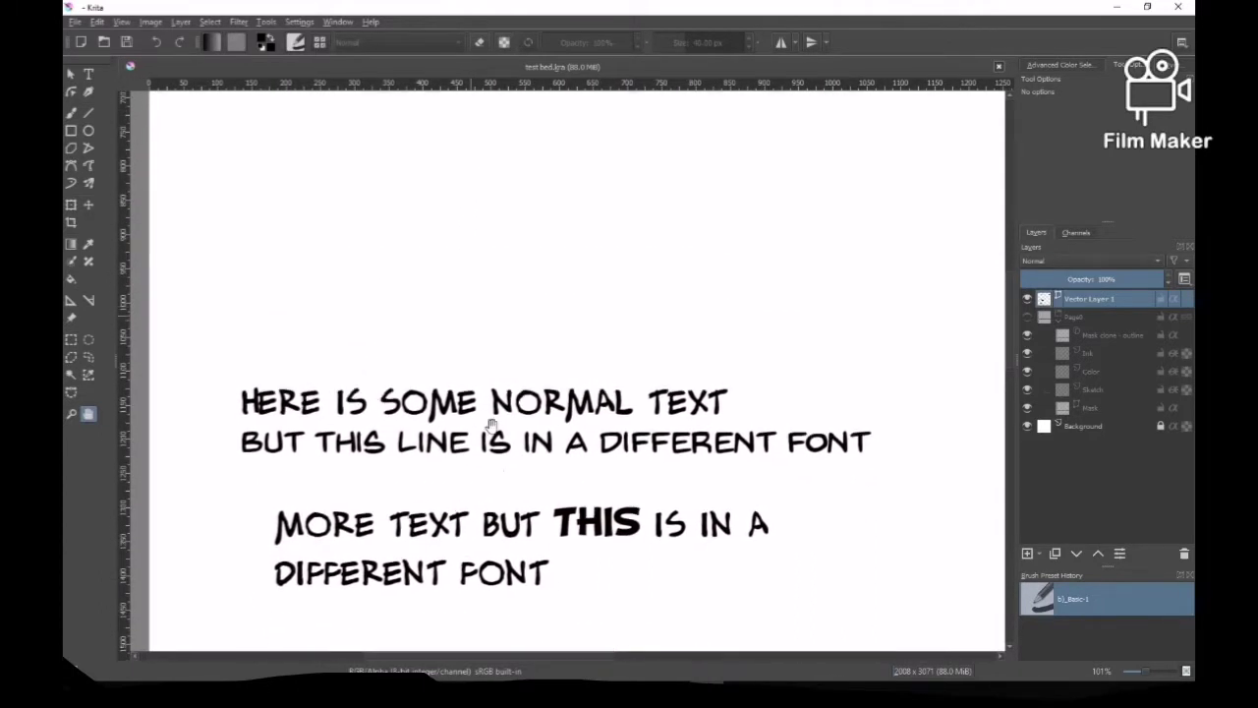
pyautogui.moveTo(499, 570); pyautogui.dragTo(495, 397)
pyautogui.moveTo(570, 573); pyautogui.dragTo(567, 433)
pyautogui.scroll(-5, 561, 430)
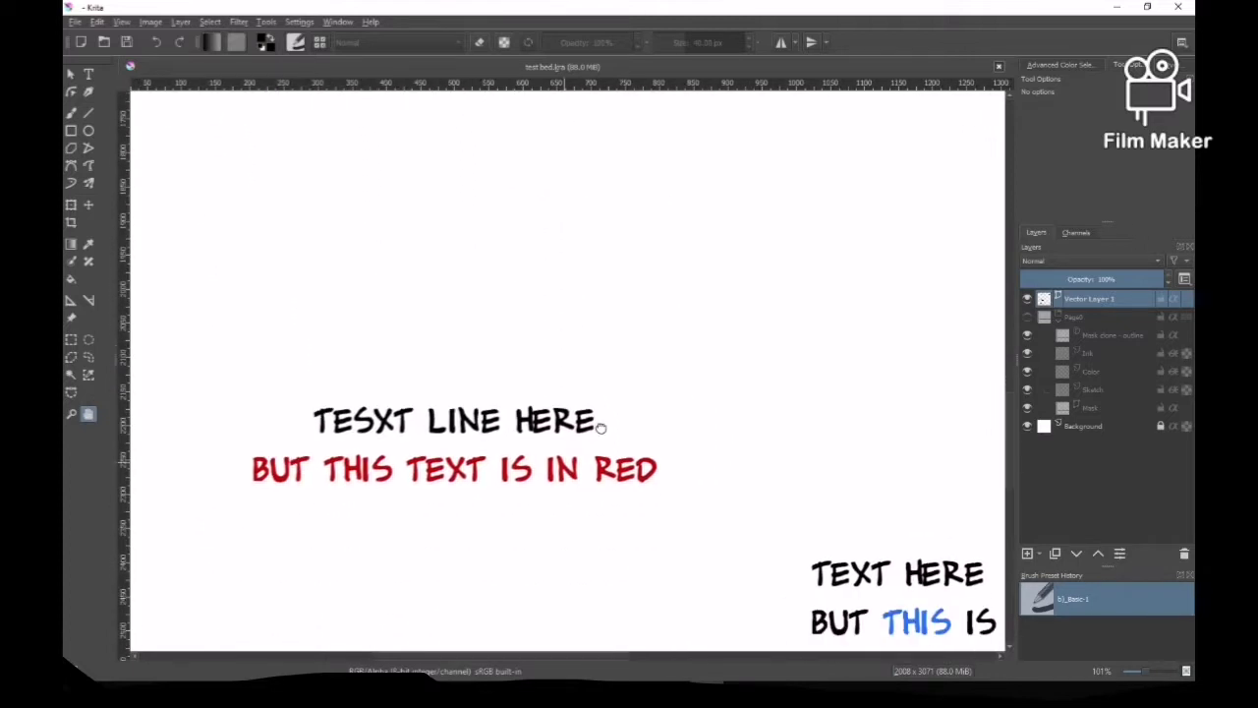
pyautogui.moveTo(738, 478); pyautogui.dragTo(427, 393)
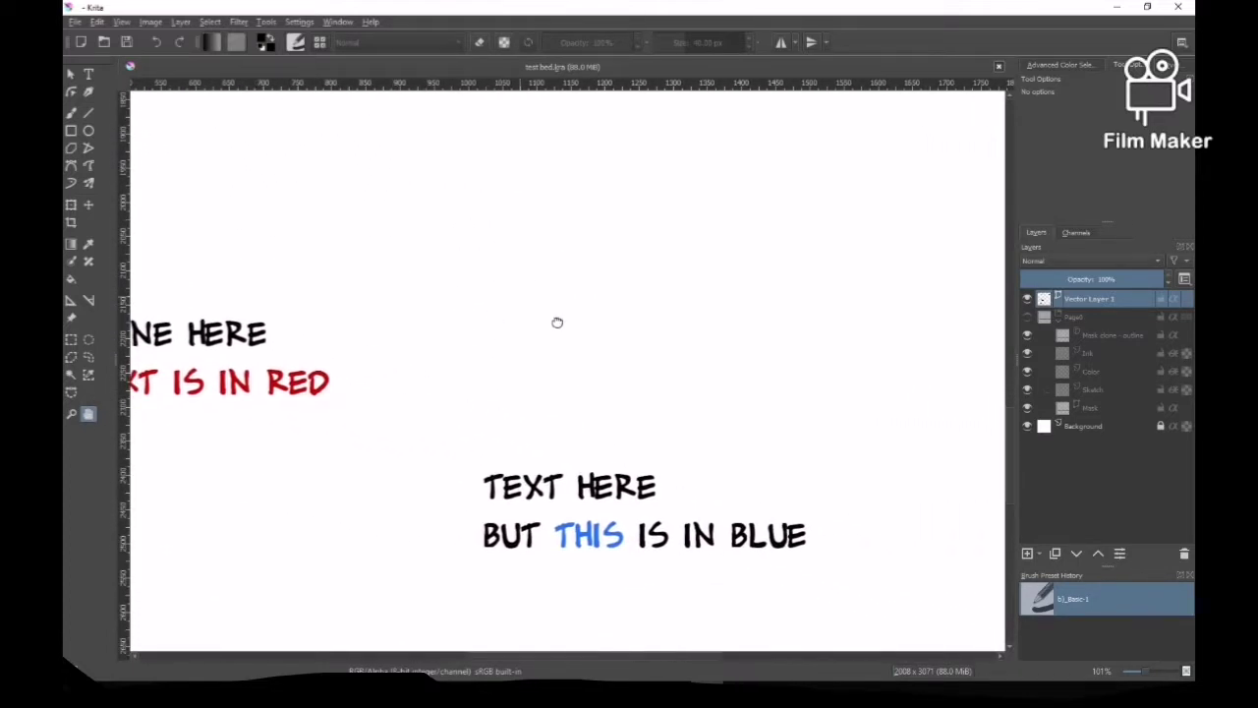
pyautogui.moveTo(557, 323); pyautogui.dragTo(522, 488)
pyautogui.scroll(10, 522, 489)
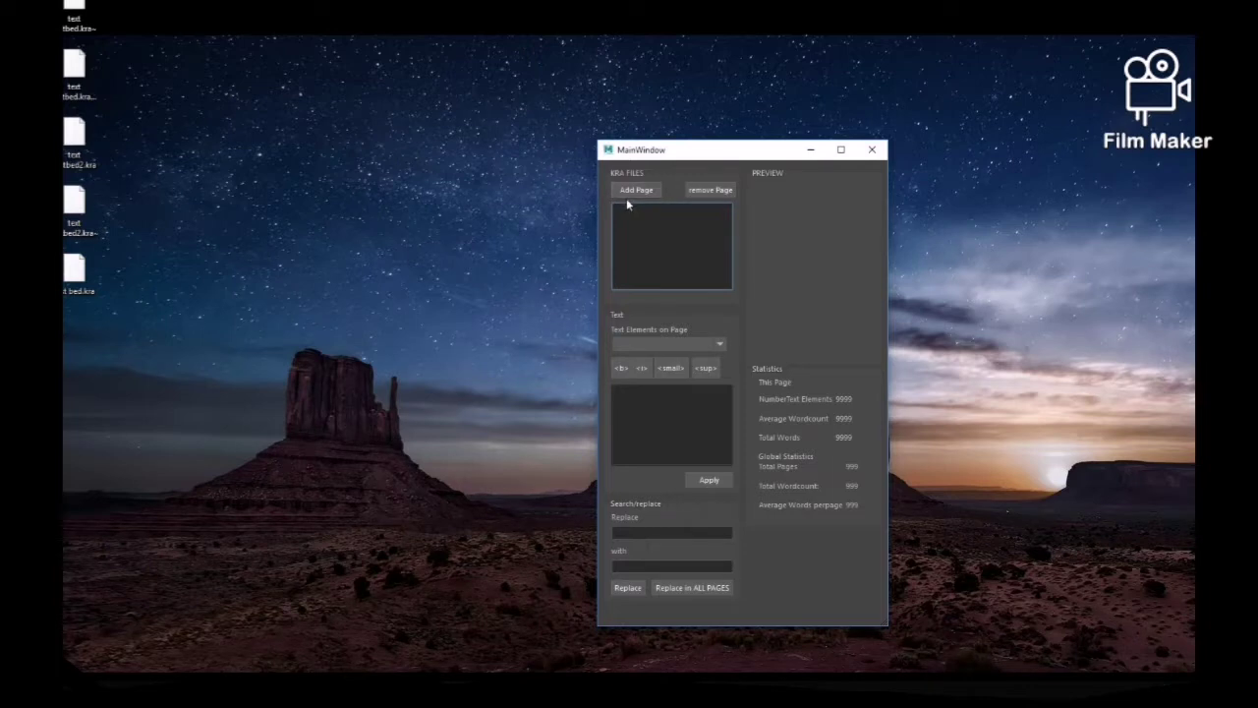
# In the MainWindow text tool, add the page test bed.kra from the Desktop and select it for preview
pyautogui.click(629, 190)
pyautogui.click(400, 249)
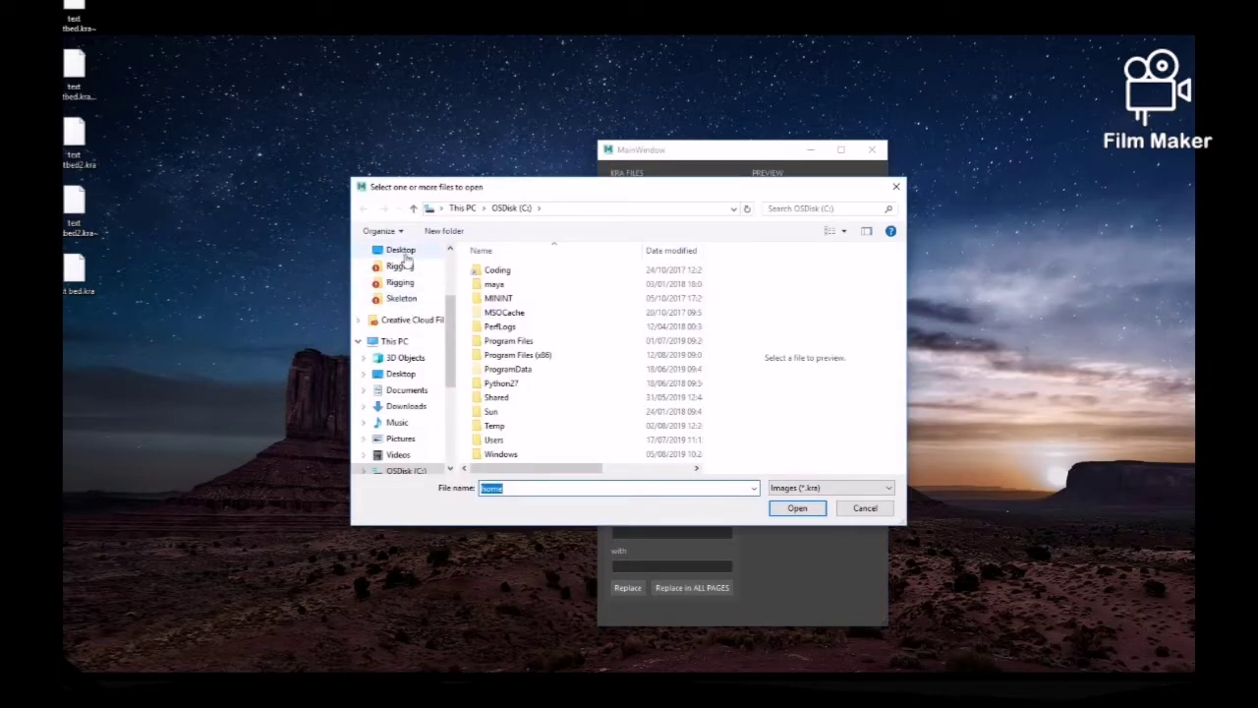
pyautogui.moveTo(696, 295); pyautogui.dragTo(714, 470)
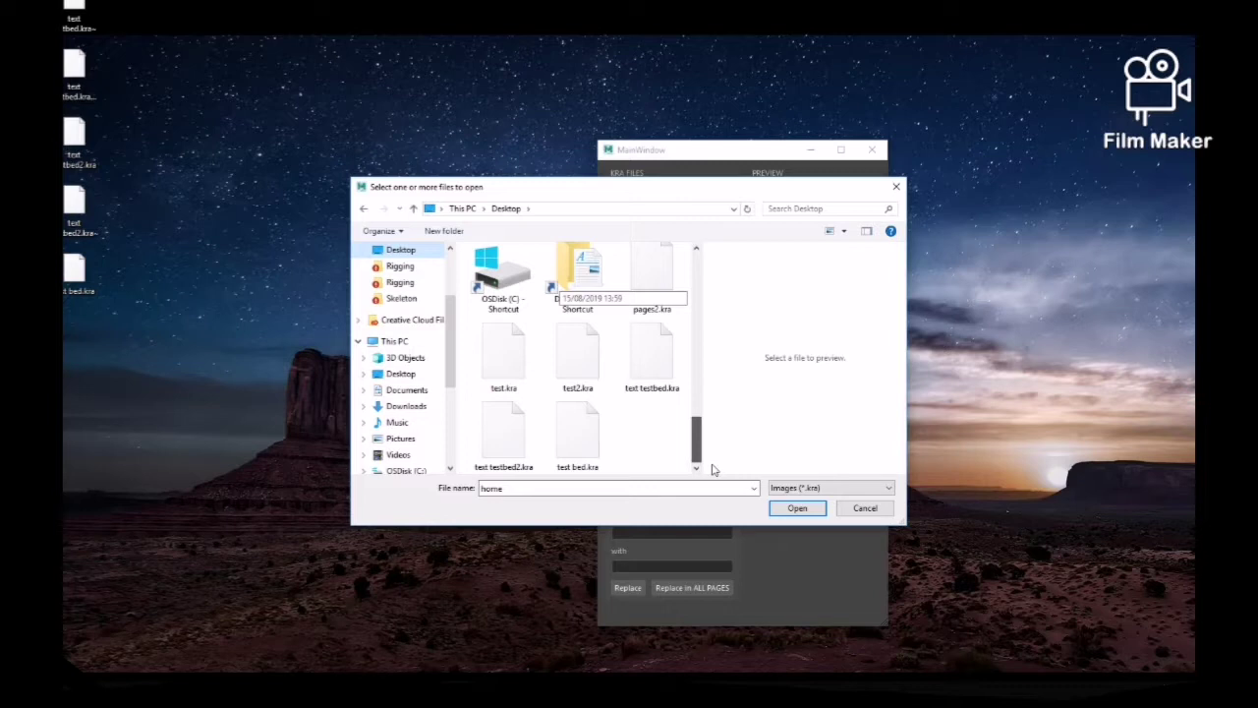
pyautogui.click(577, 433)
pyautogui.click(797, 509)
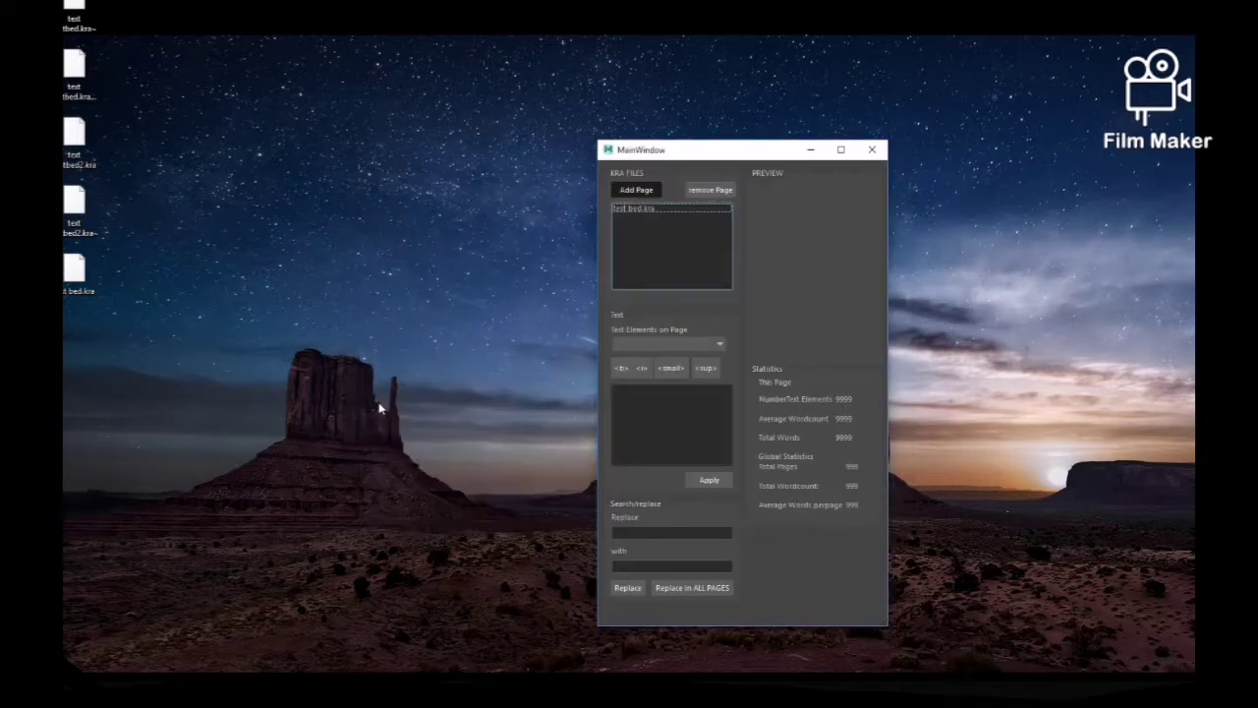
pyautogui.click(648, 207)
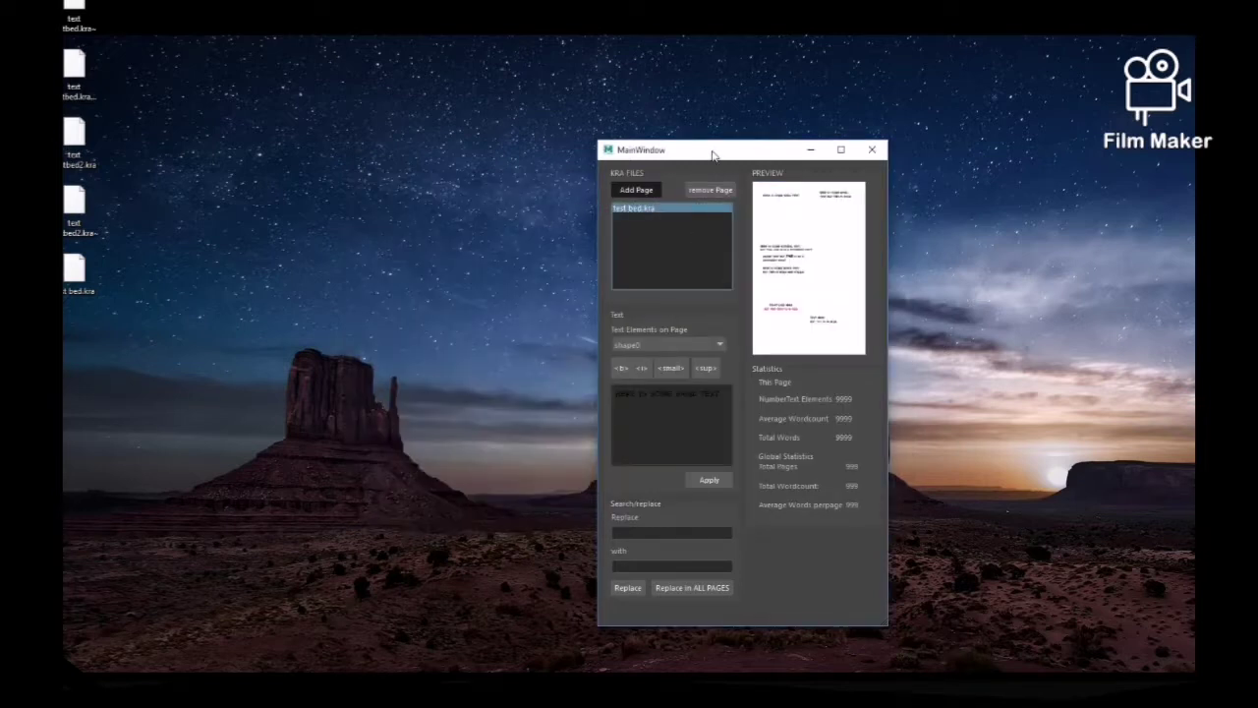
# Review the text of each element on the page in turn, from shape0 through shape6
pyautogui.moveTo(713, 154); pyautogui.dragTo(571, 139)
pyautogui.click(504, 336)
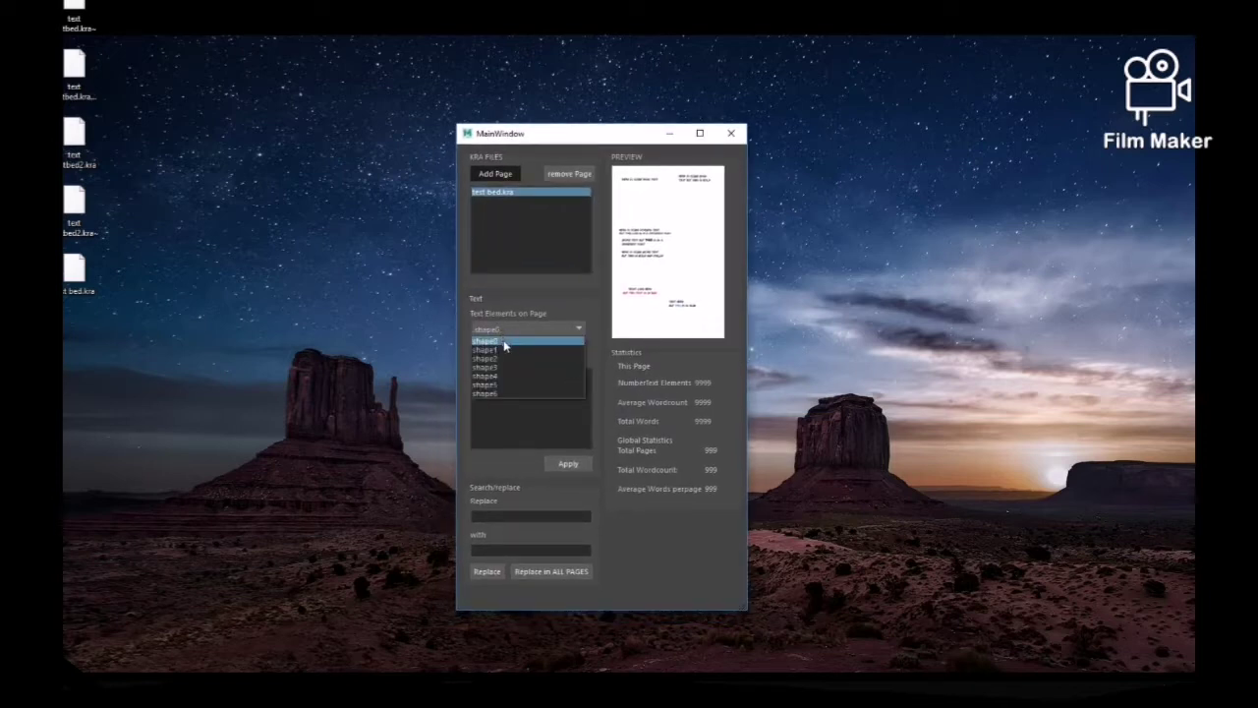
pyautogui.click(506, 339)
pyautogui.click(520, 328)
pyautogui.click(522, 354)
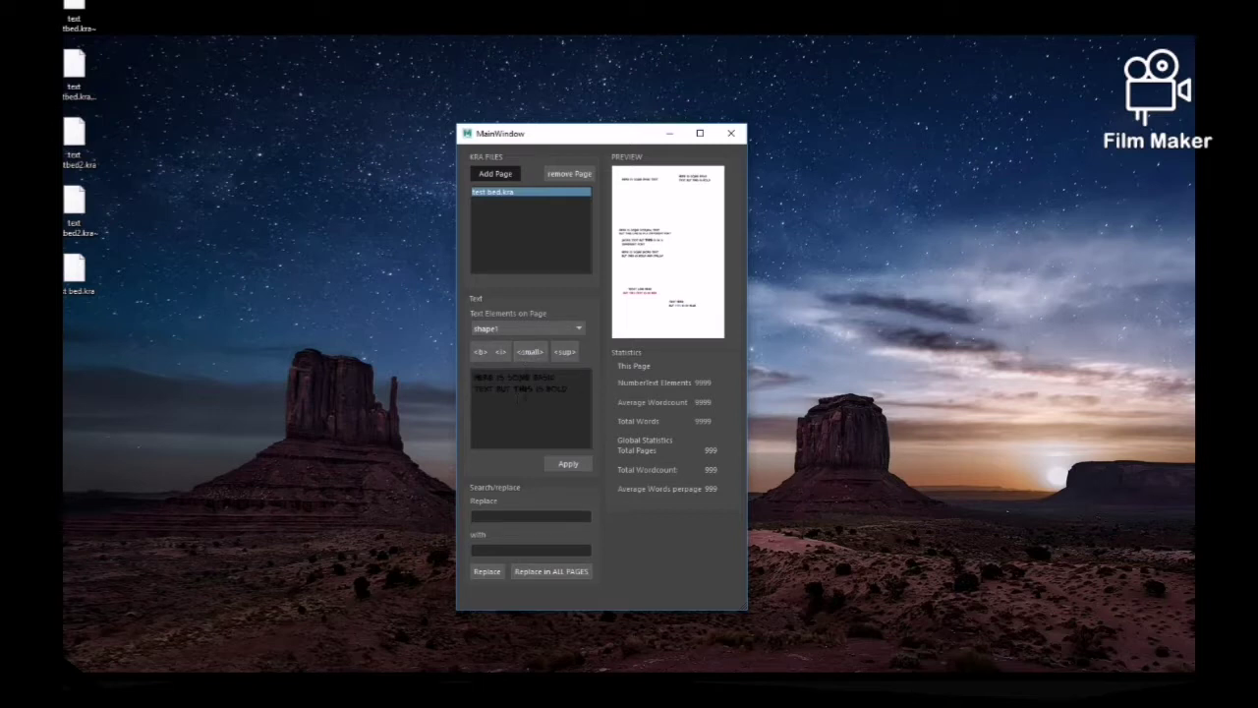
pyautogui.click(533, 324)
pyautogui.click(541, 361)
pyautogui.click(578, 331)
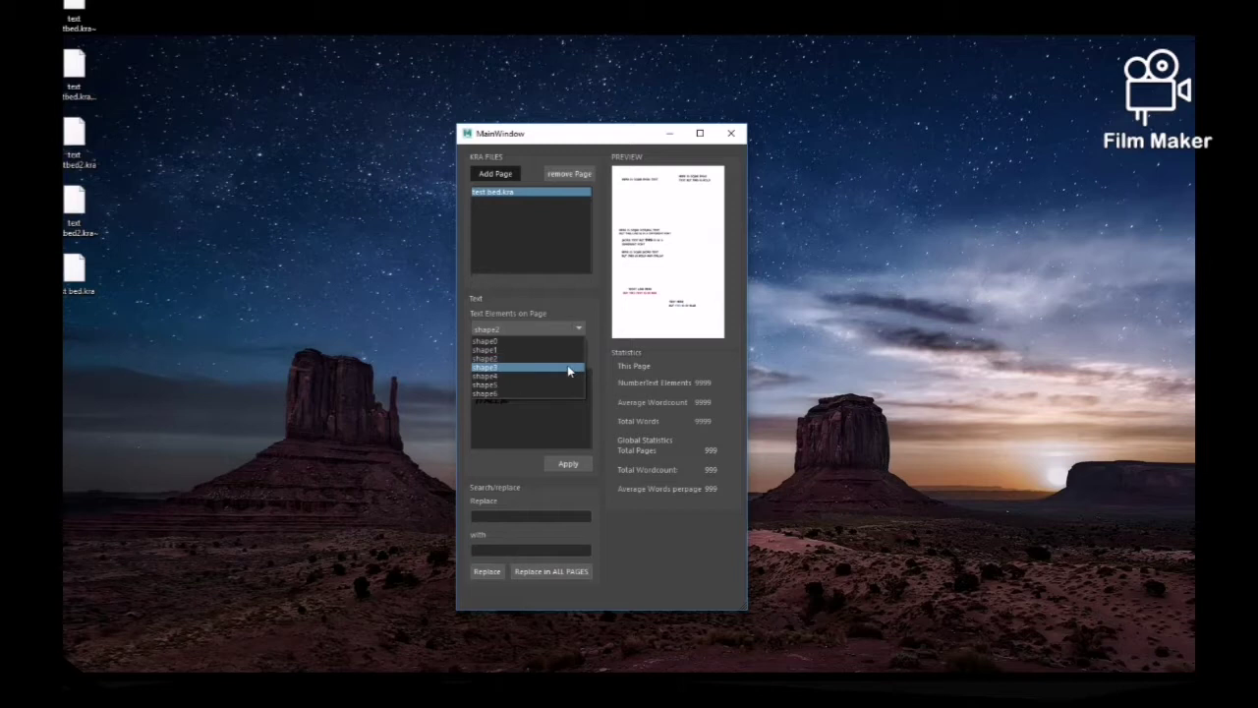
pyautogui.click(567, 367)
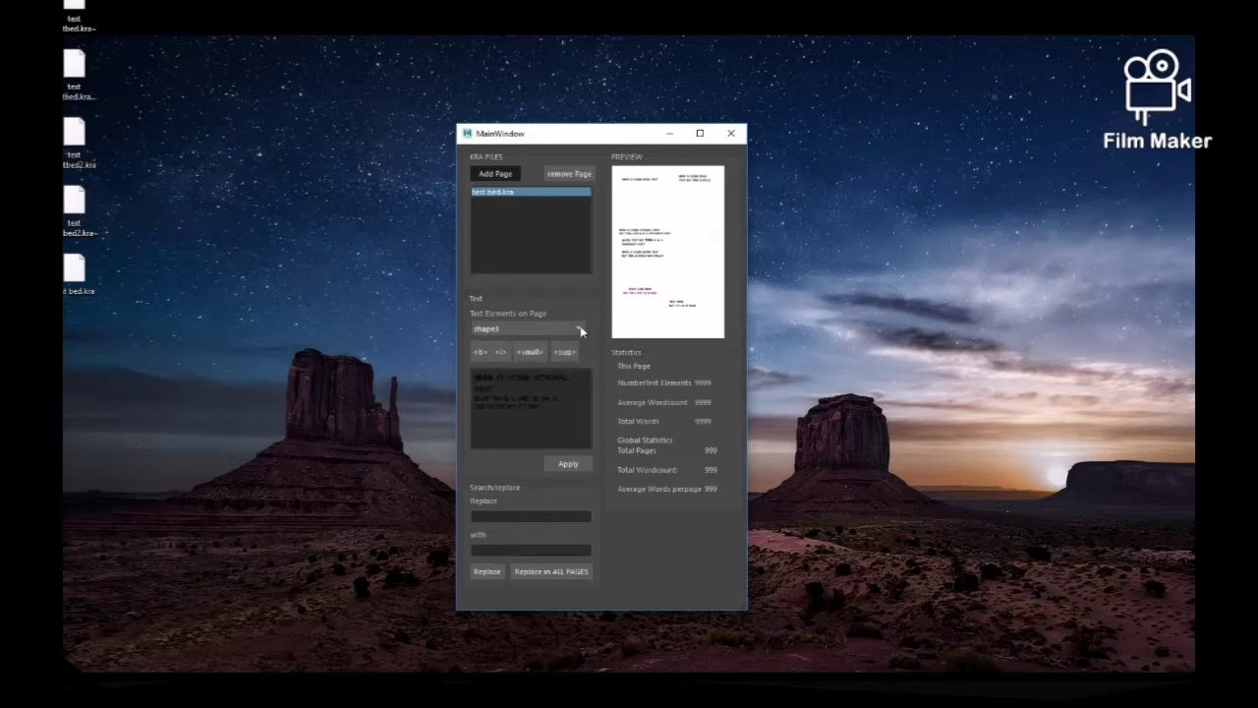
pyautogui.click(580, 328)
pyautogui.click(561, 375)
pyautogui.click(578, 329)
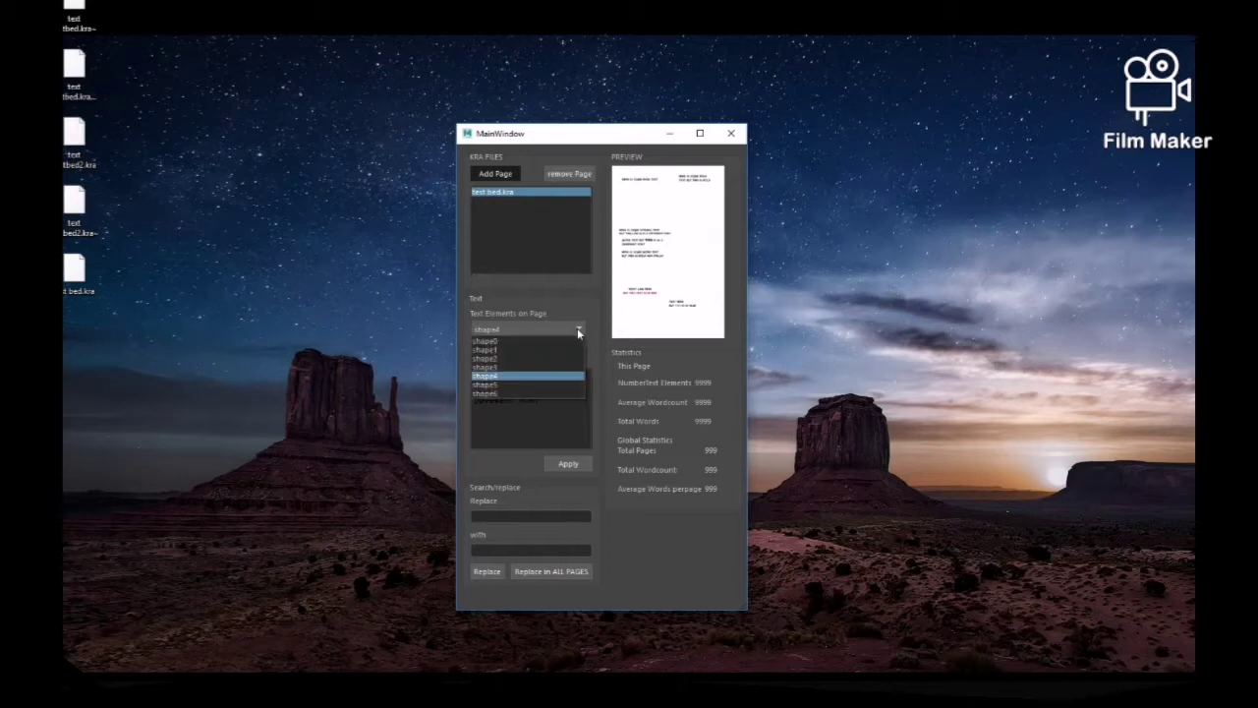
pyautogui.click(536, 385)
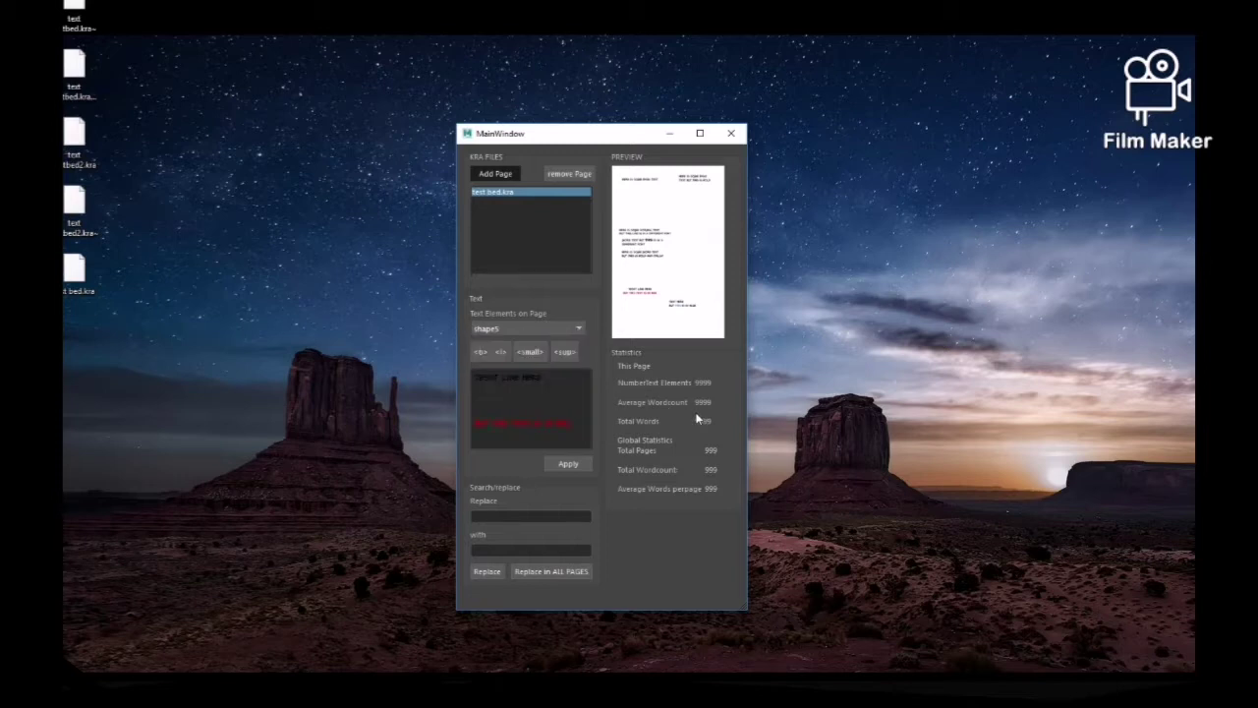
pyautogui.click(580, 329)
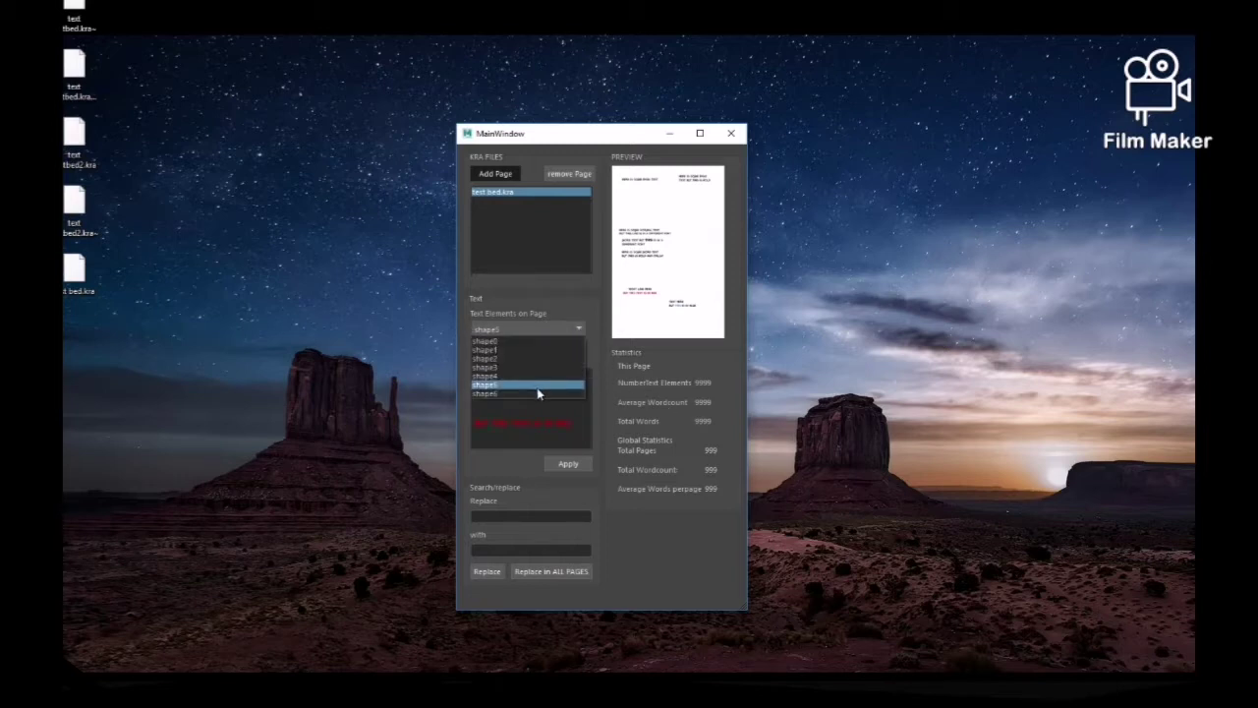
pyautogui.click(537, 394)
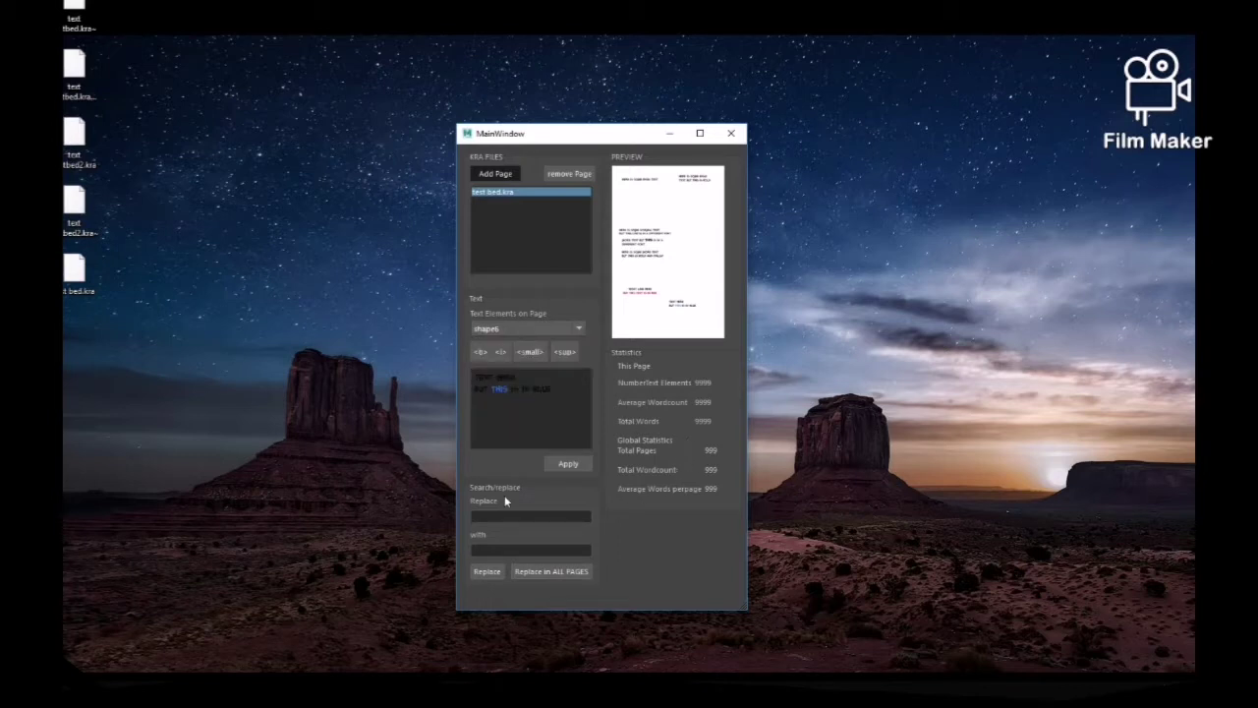